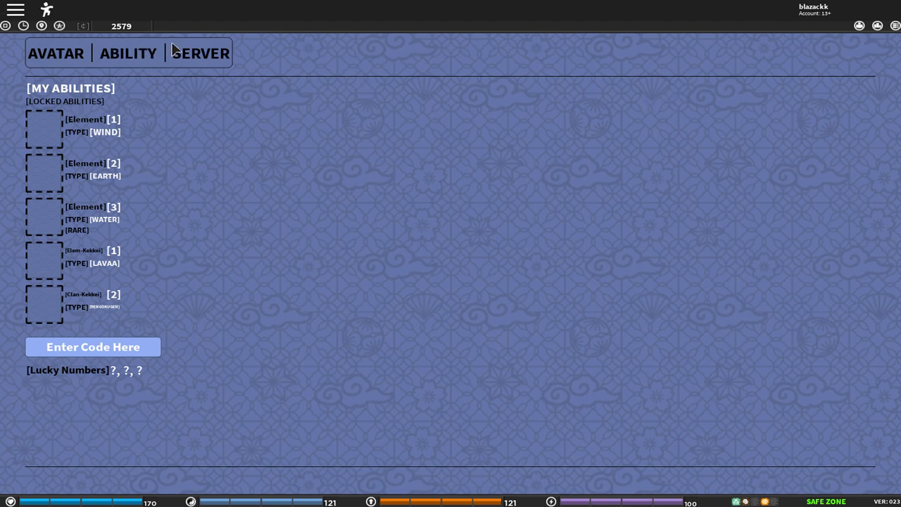
Browse the Avatar and Ability pages, then show the Clan-Kekkei abilities with their odds
click(180, 59)
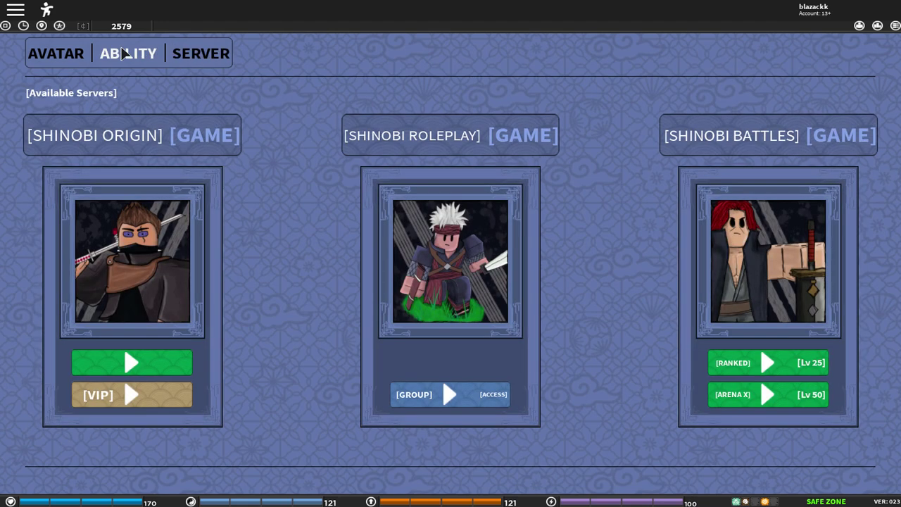
click(125, 53)
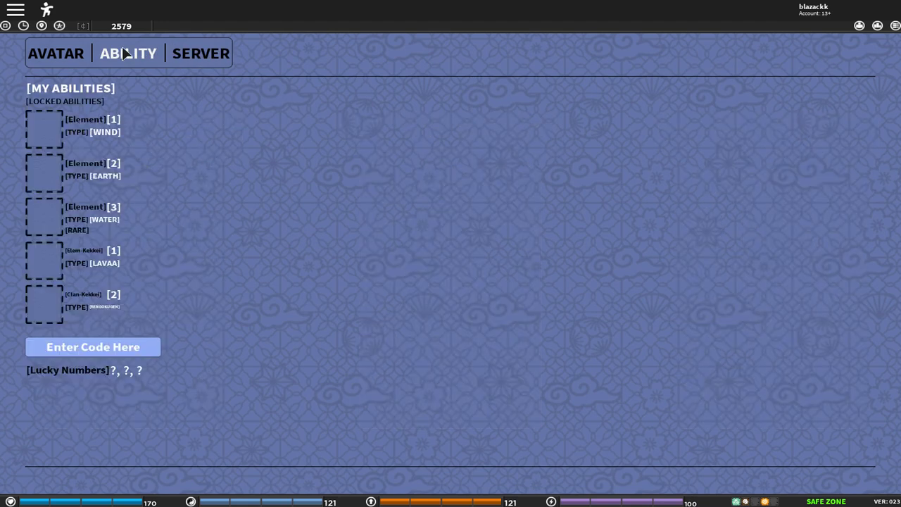
click(46, 56)
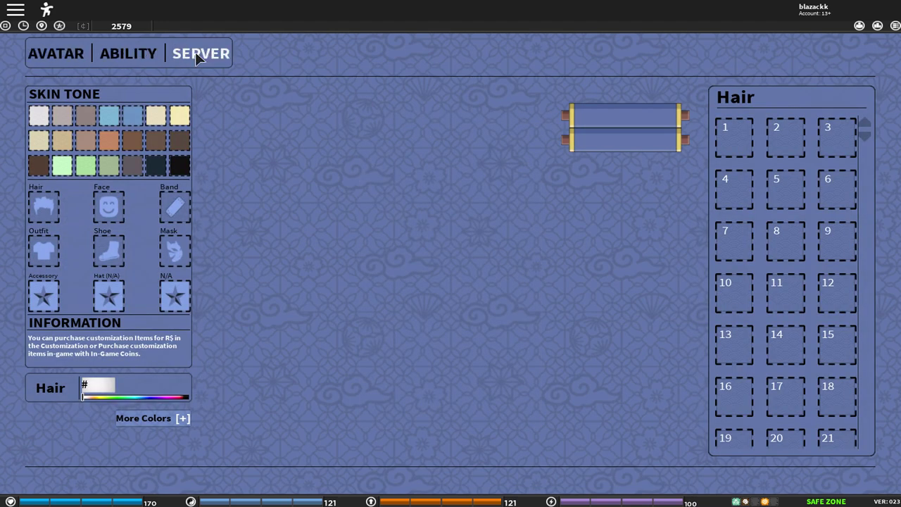
click(135, 58)
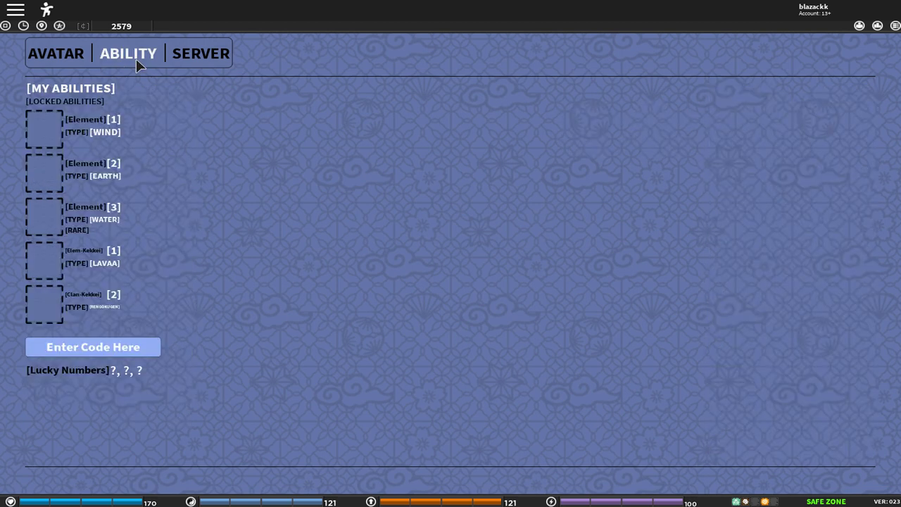
click(55, 307)
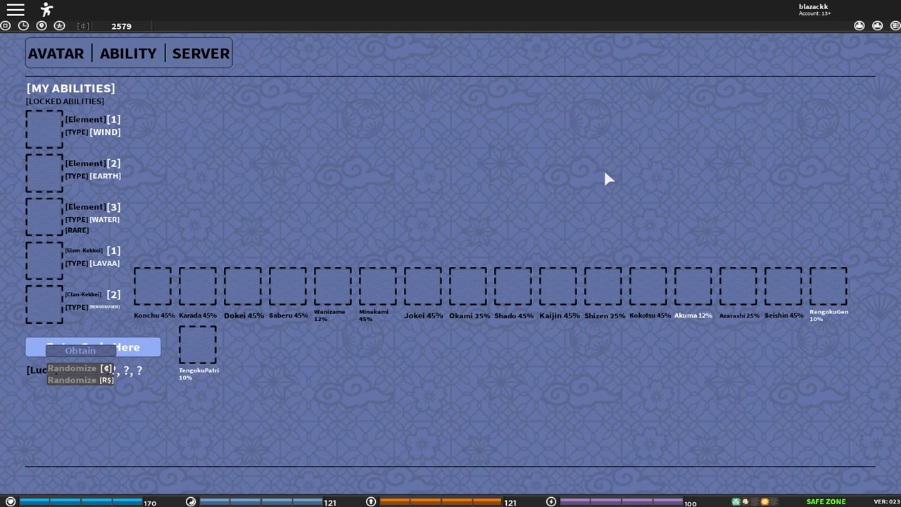
Leave the fullscreen game, close it, and relaunch Shinobi Origin from its web page
key(F11)
click(874, 9)
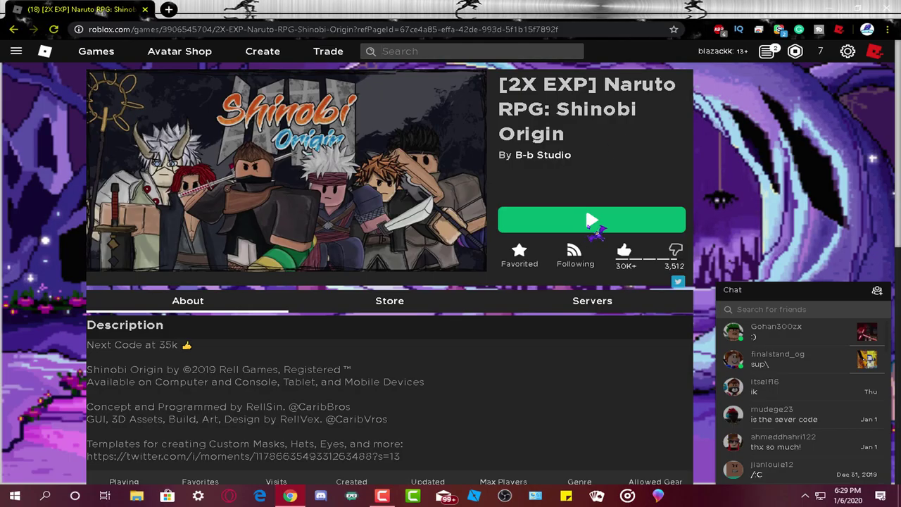
click(595, 224)
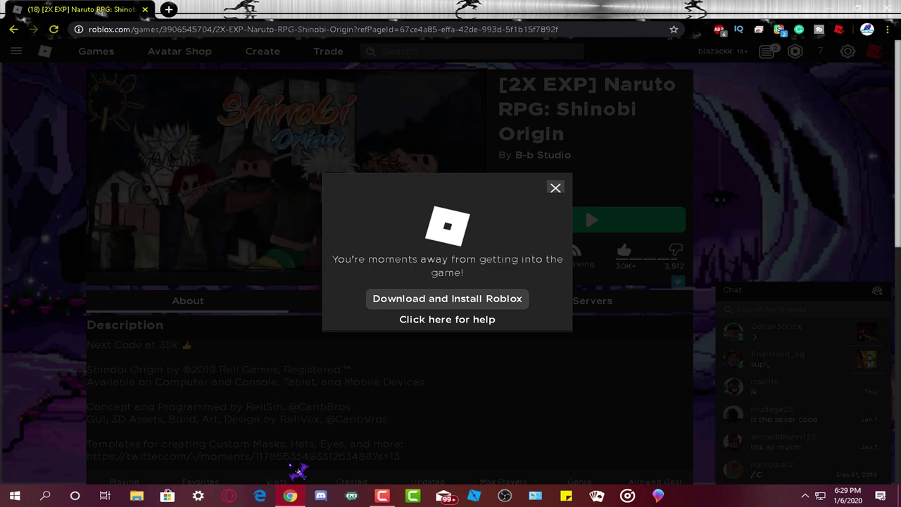
Dismiss the Download and Install Roblox prompt so Shinobi Origin loads
click(299, 471)
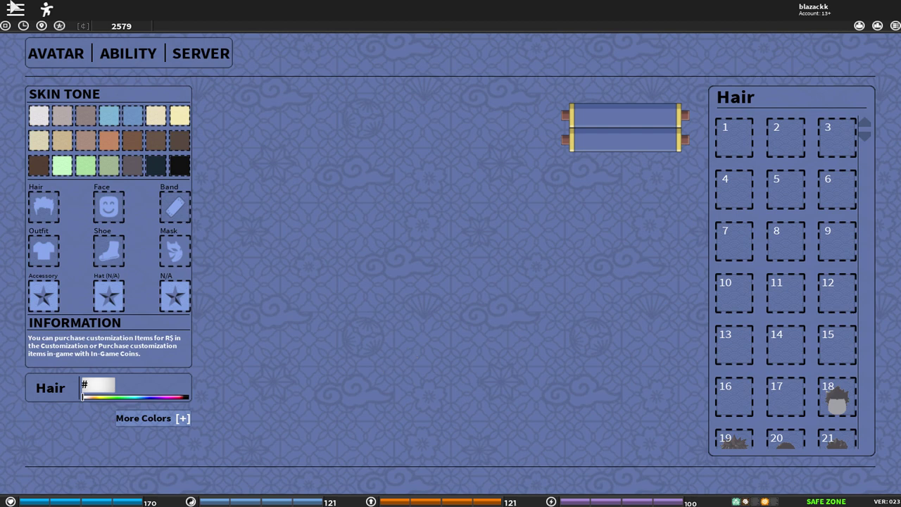
Open the Ability page and show the Clan-Kekkei options
click(124, 56)
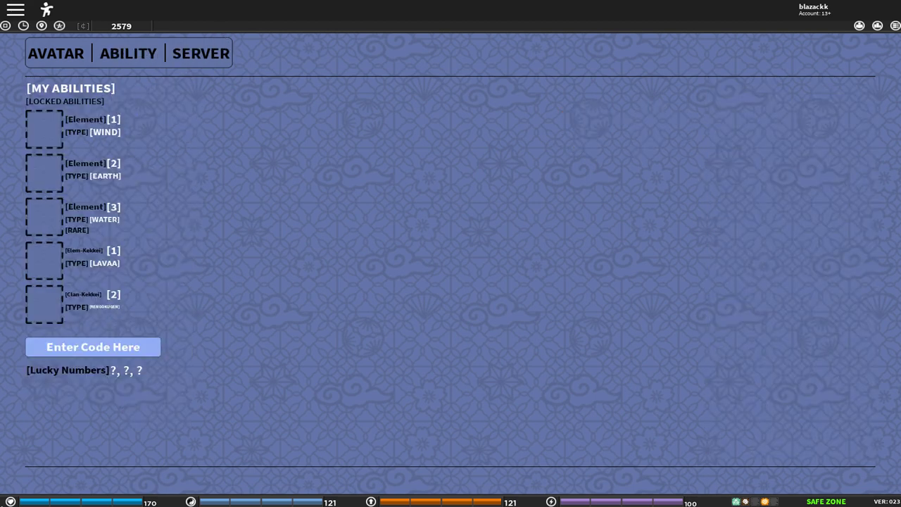
click(40, 303)
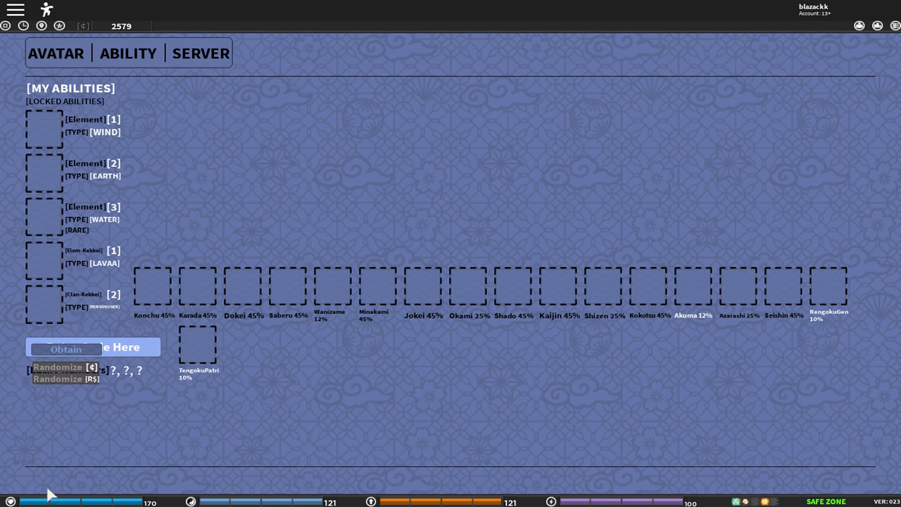
Show the Elemental-Kekkei choices, then return to the Clan-Kekkei list
click(56, 250)
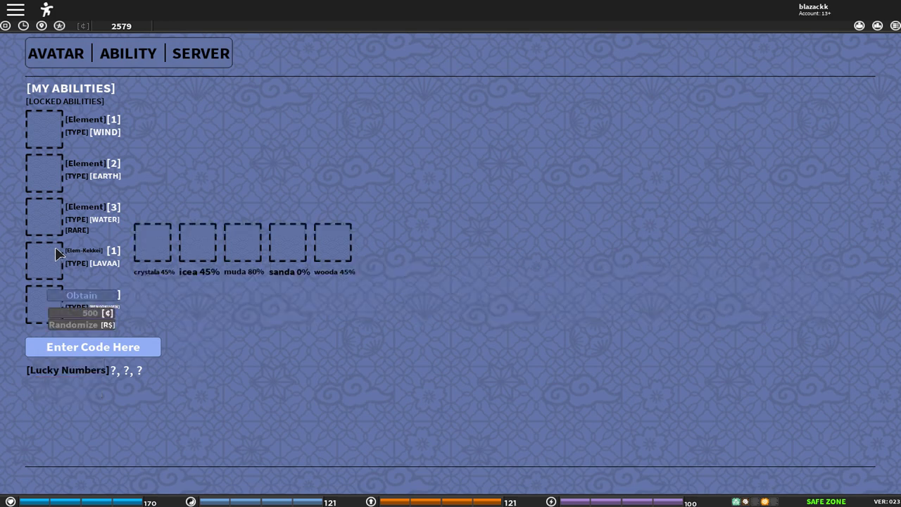
click(38, 312)
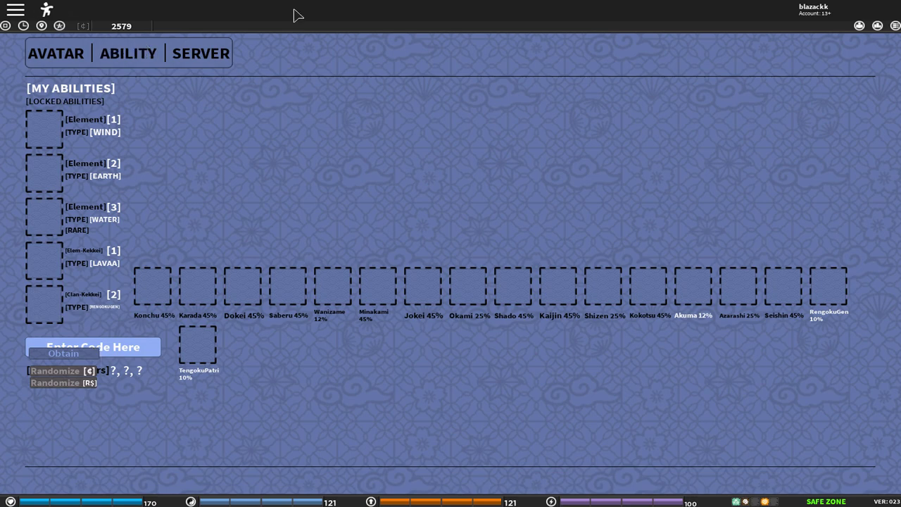
Return to the Ability page and select the Enter Code Here box
click(194, 53)
click(106, 55)
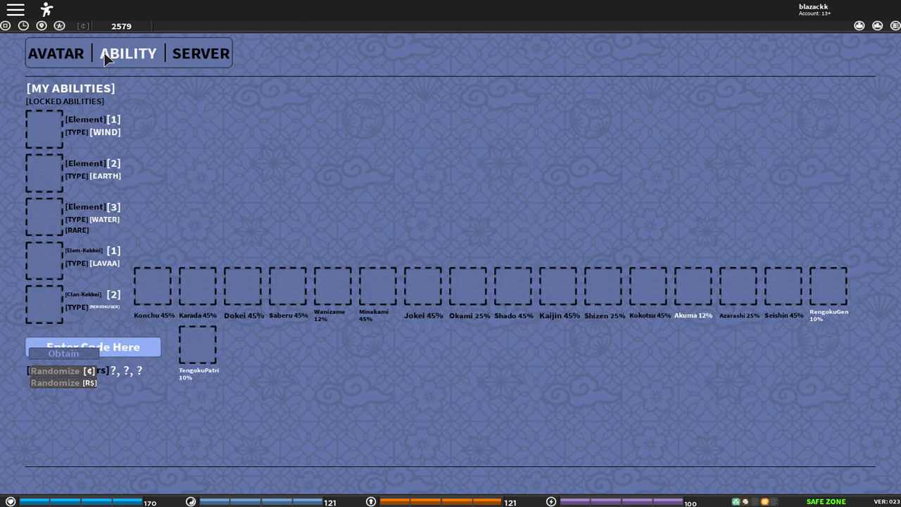
click(140, 352)
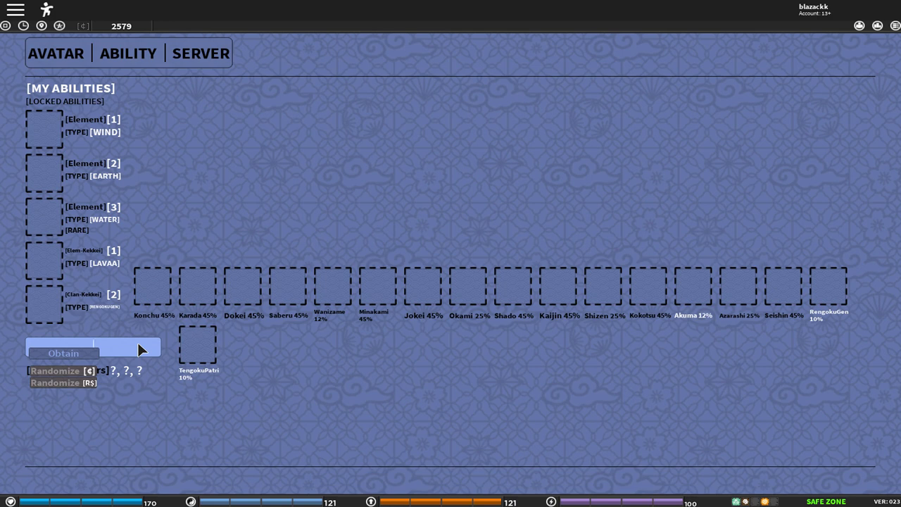
text(30kCodeM)
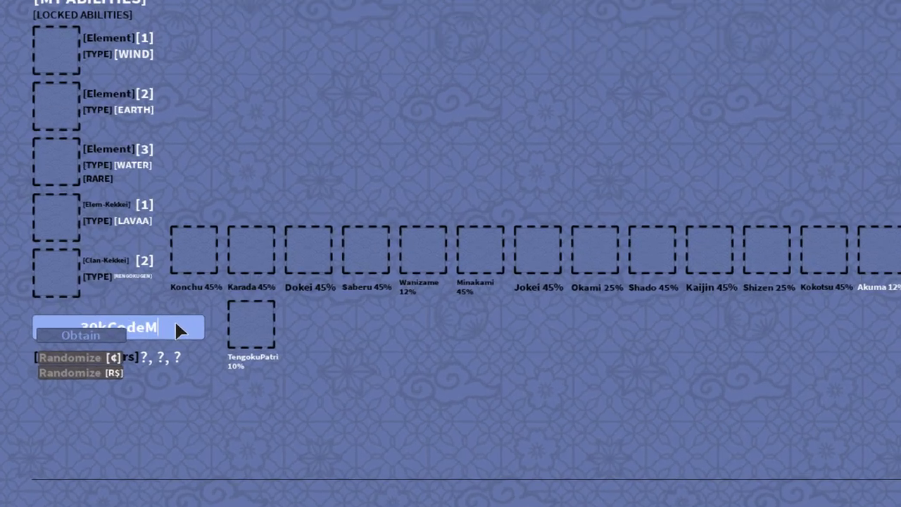
text(an)
text(e!)
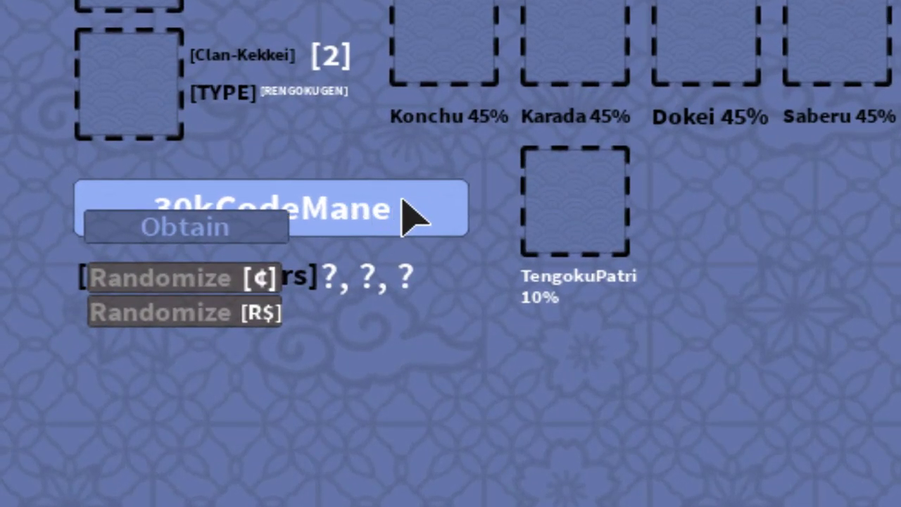
Submit code 30kCodeMane for a CODE ACCEPTED! message and 4079 coins
key(Return)
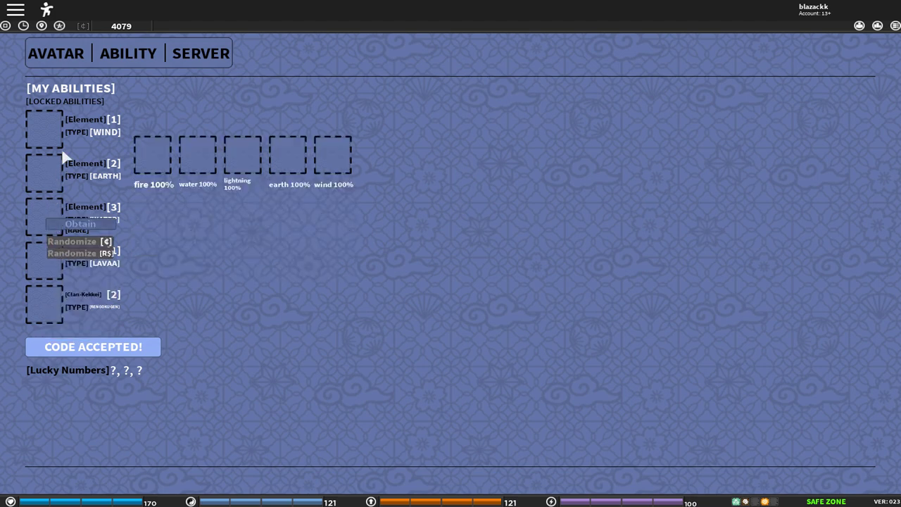
Go through the Avatar and Server pages to Shinobi Origin's VIP server options
click(61, 56)
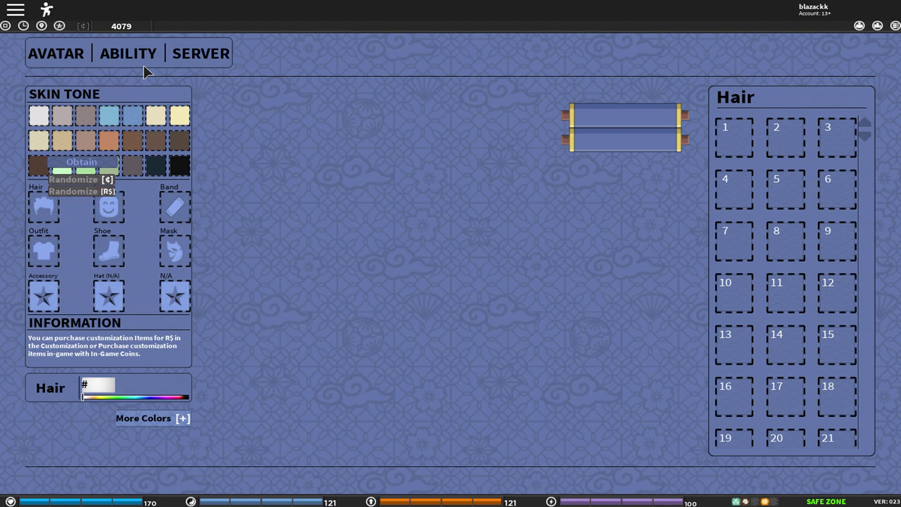
click(211, 56)
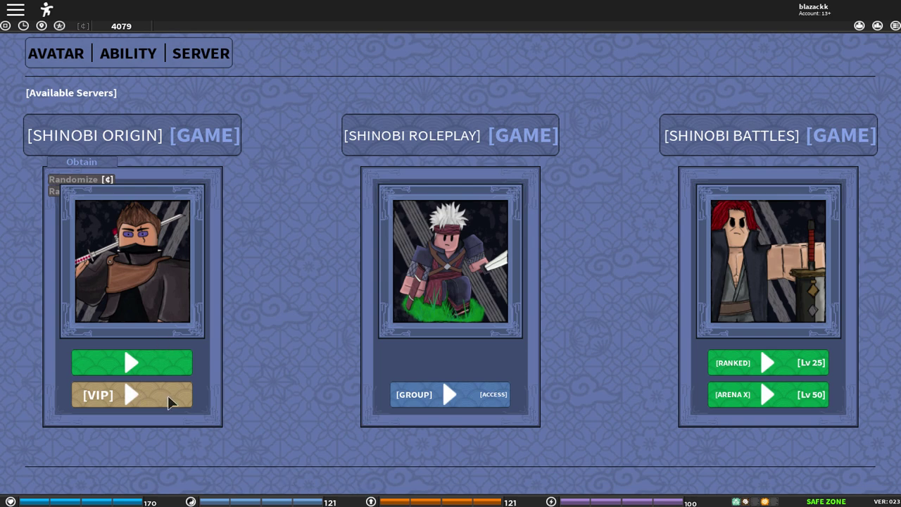
click(169, 401)
Choose Enter Server Code, then retreat from the river enemy onto the sandy shore
click(449, 378)
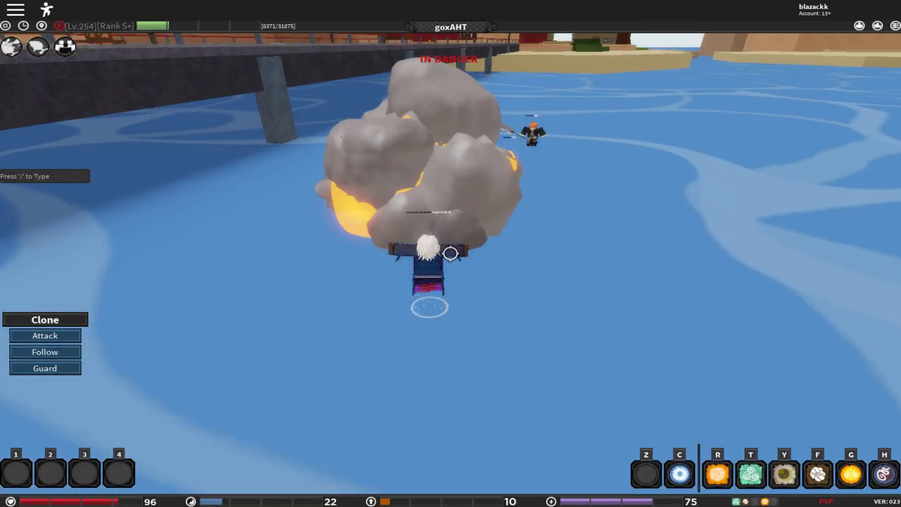
key(s)
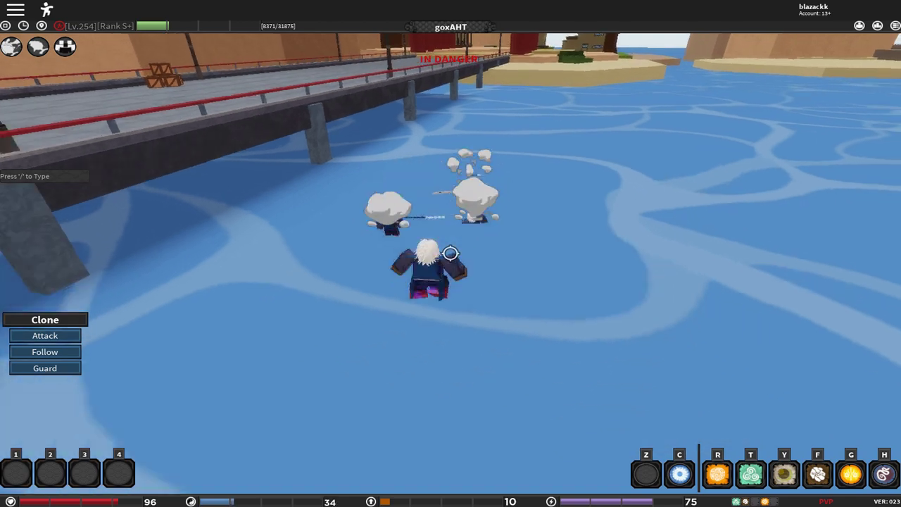
key(s)
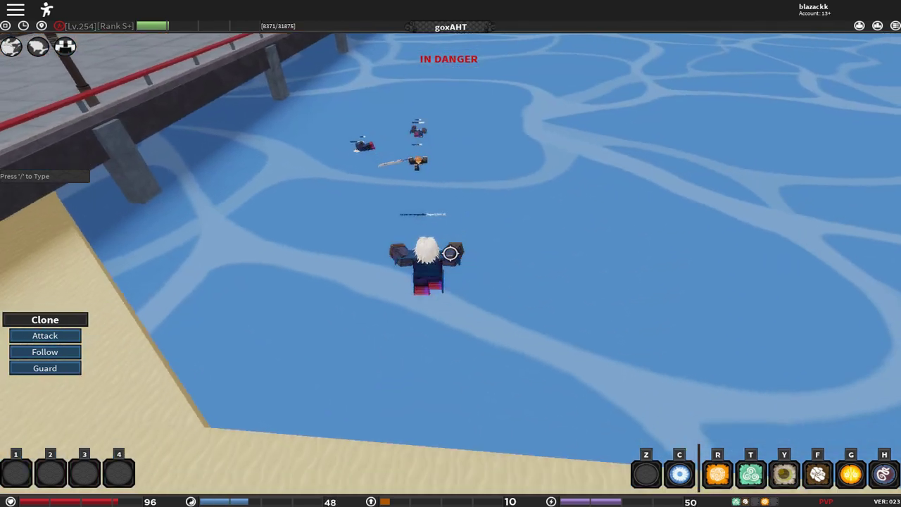
key(s)
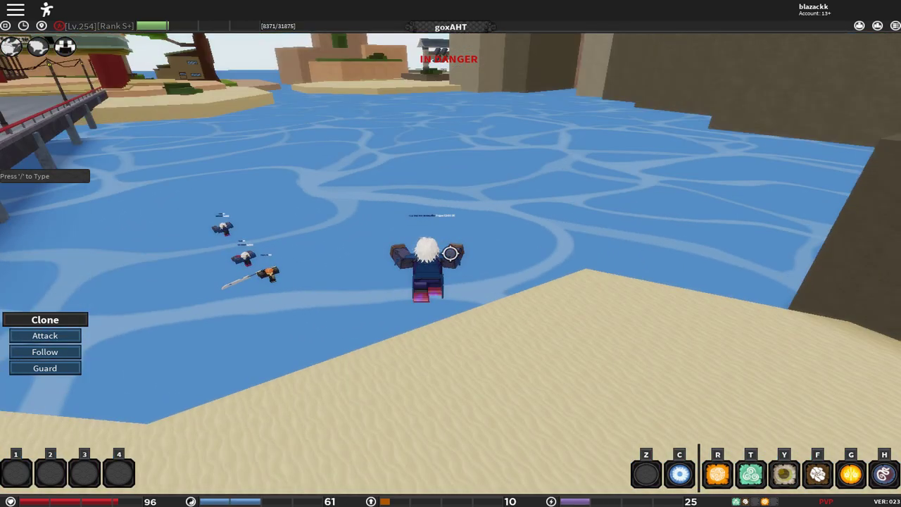
key(w)
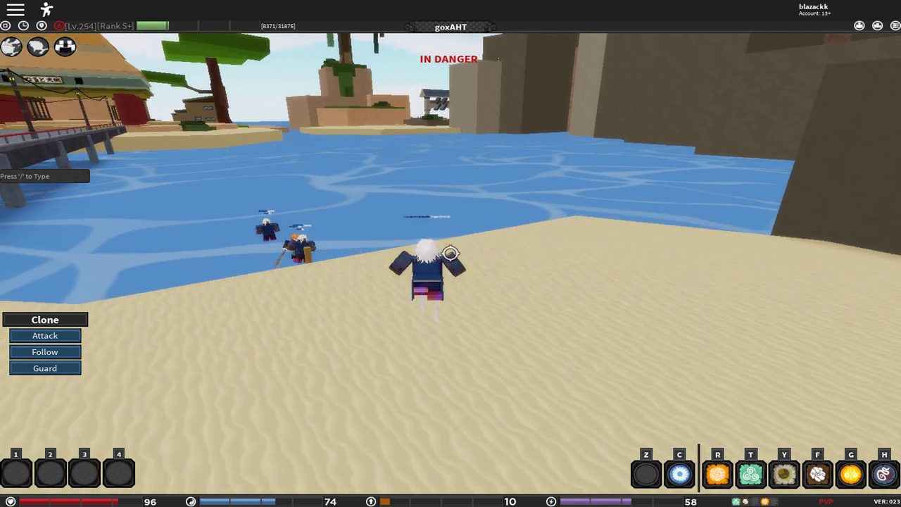
key(w)
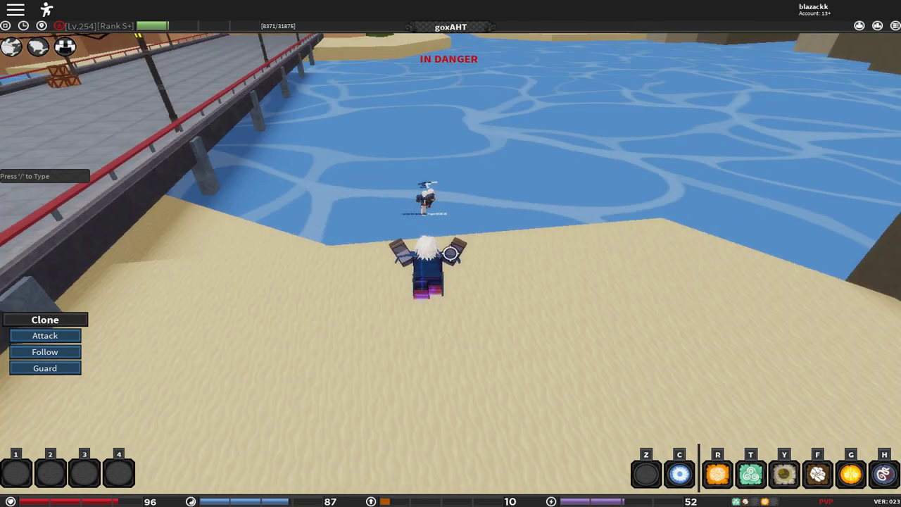
Cast Dark Wind and run along the beach to the sand ledge by the bridge
key(t)
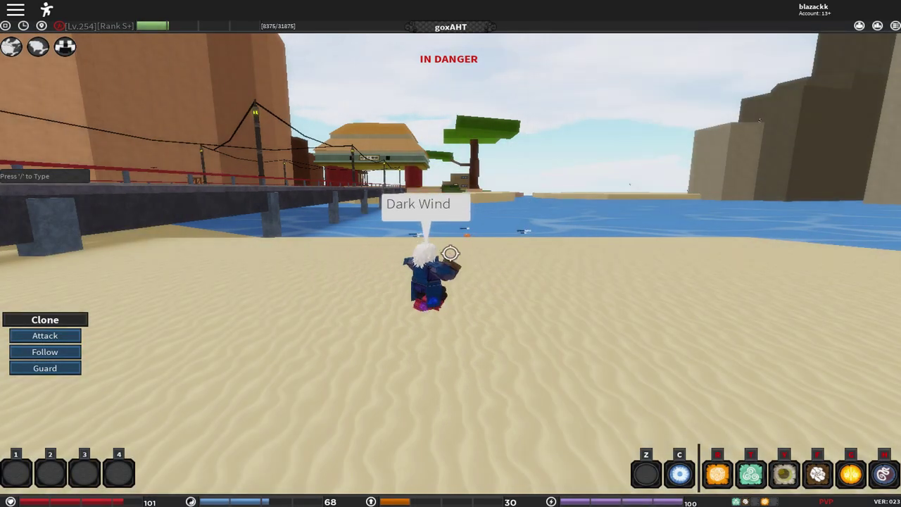
key(w)
key(w)
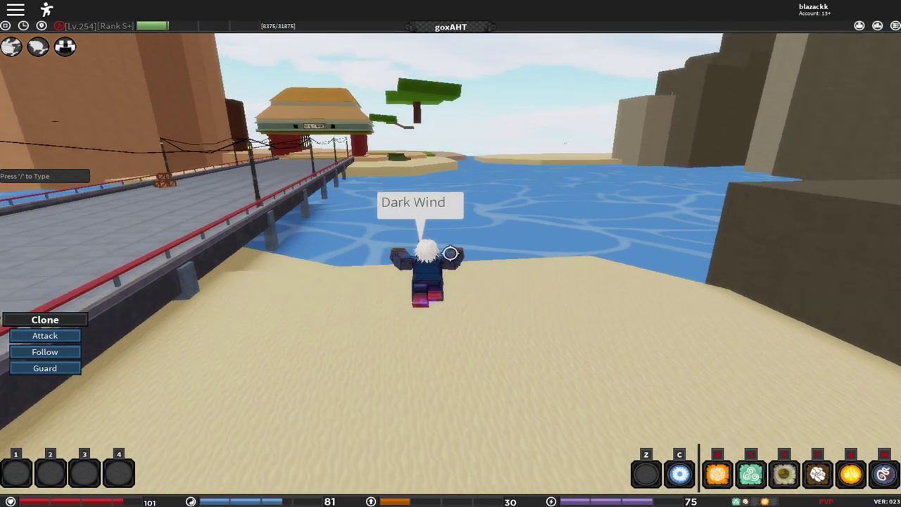
key(w)
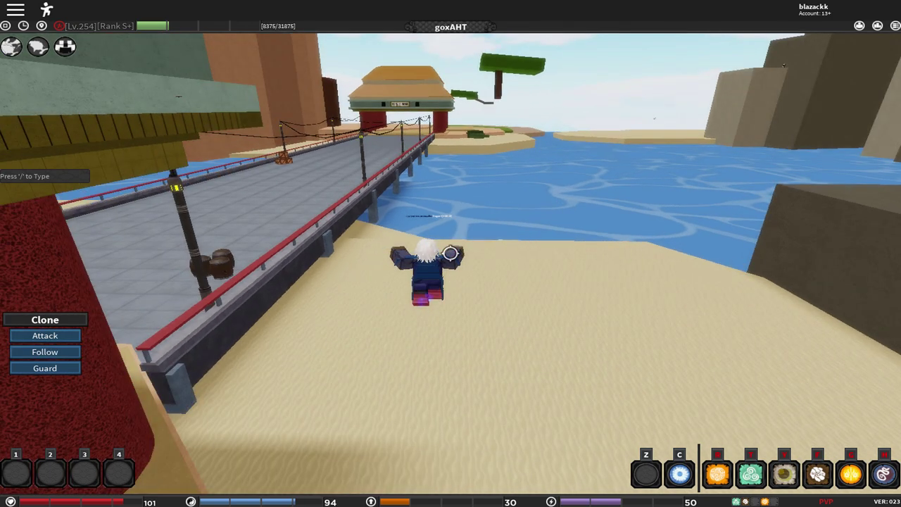
key(w)
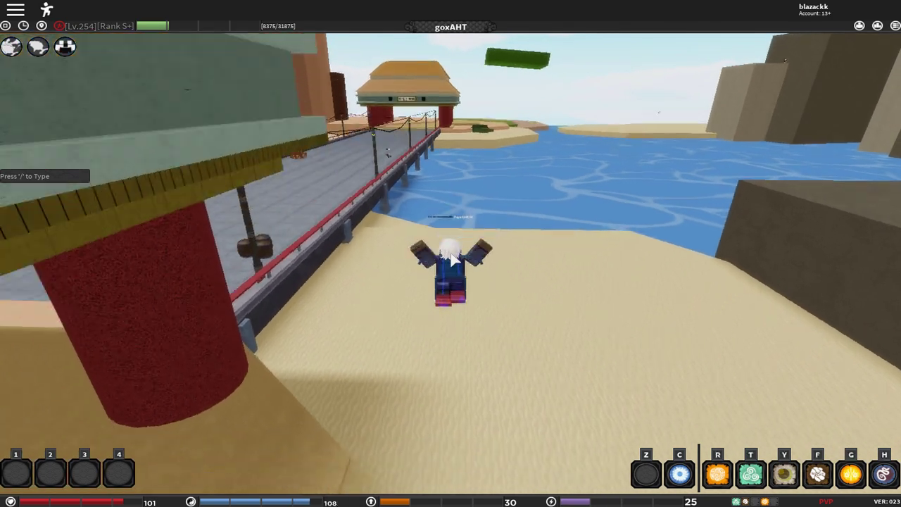
key(w)
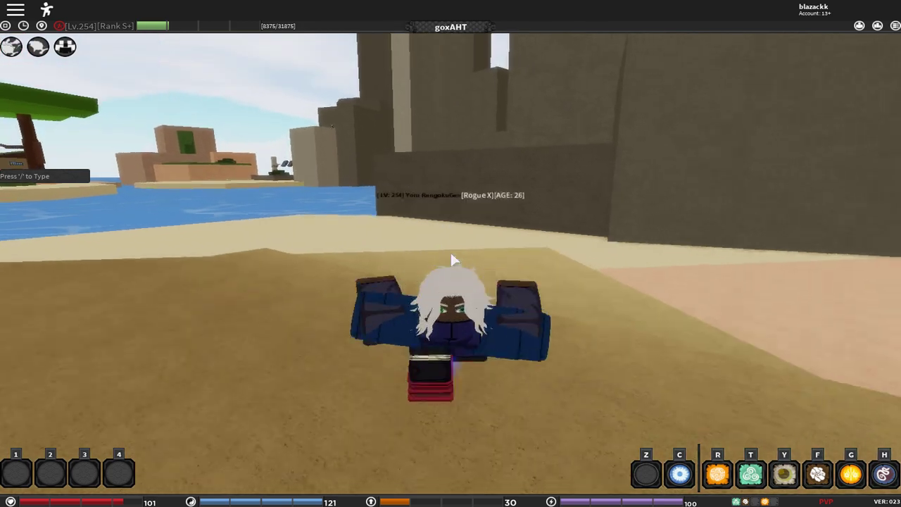
Summon clones and hit the enemy with the rock-and-smoke attack
key(s)
key(w)
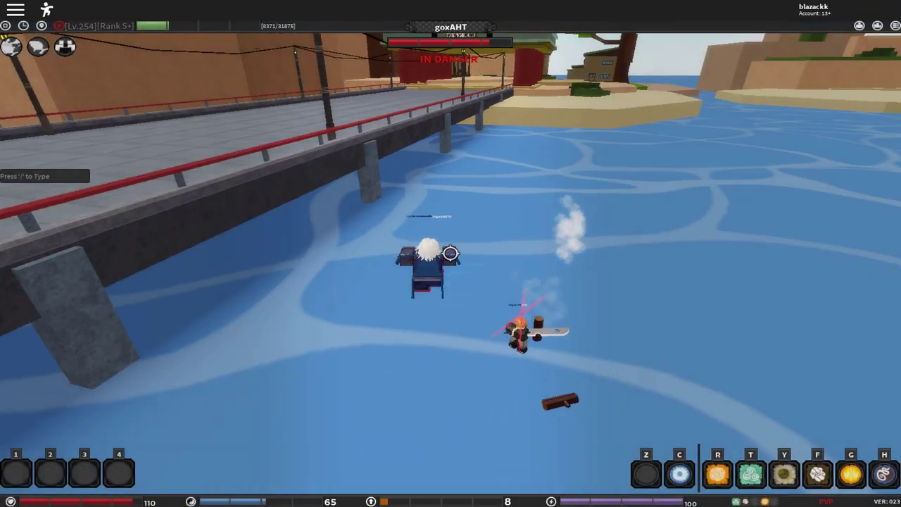
key(c)
key(f)
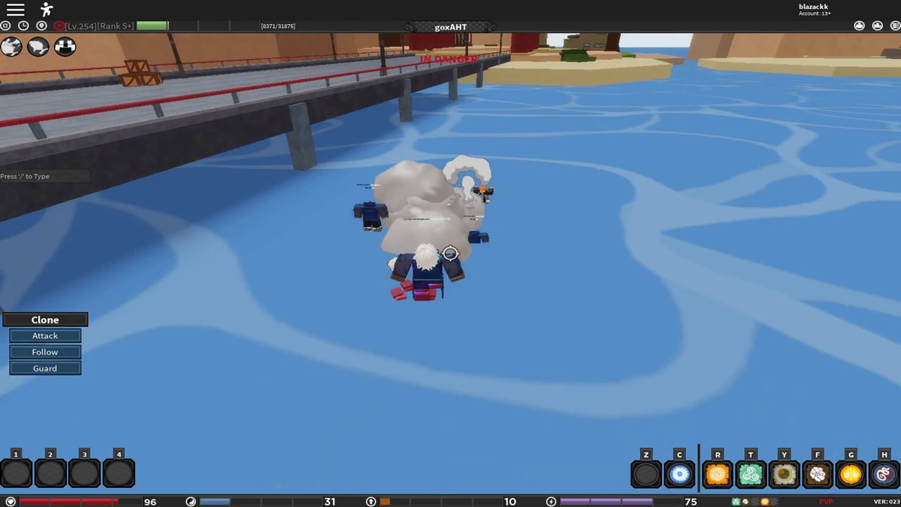
Run back to the sand beside the pier, cast Dark Wind again, and lock the camera
key(w)
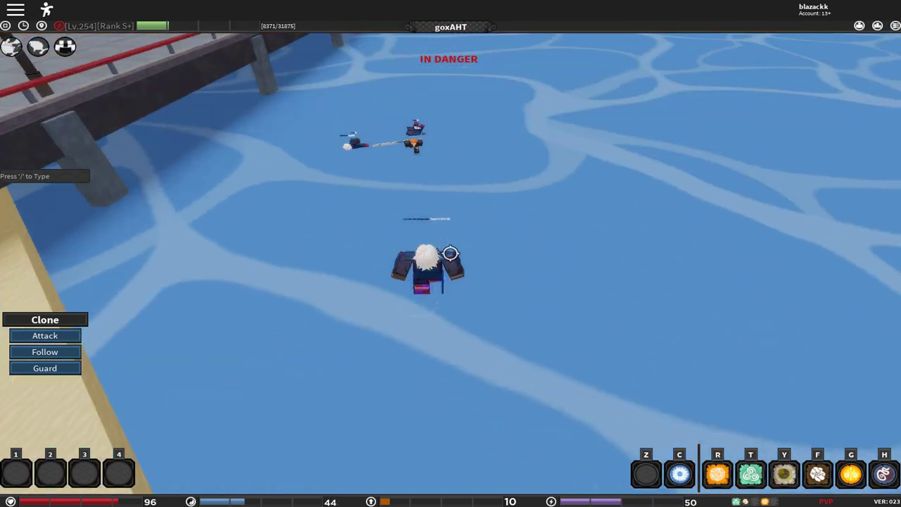
key(w)
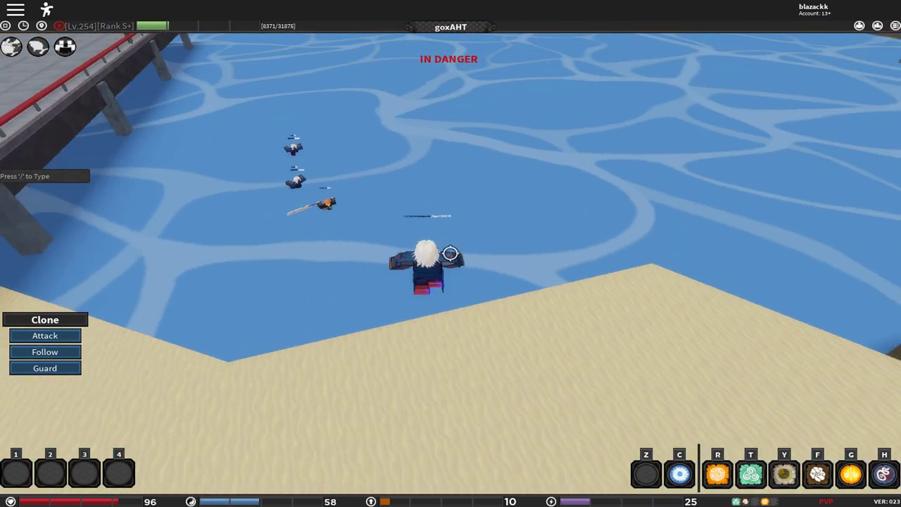
key(w)
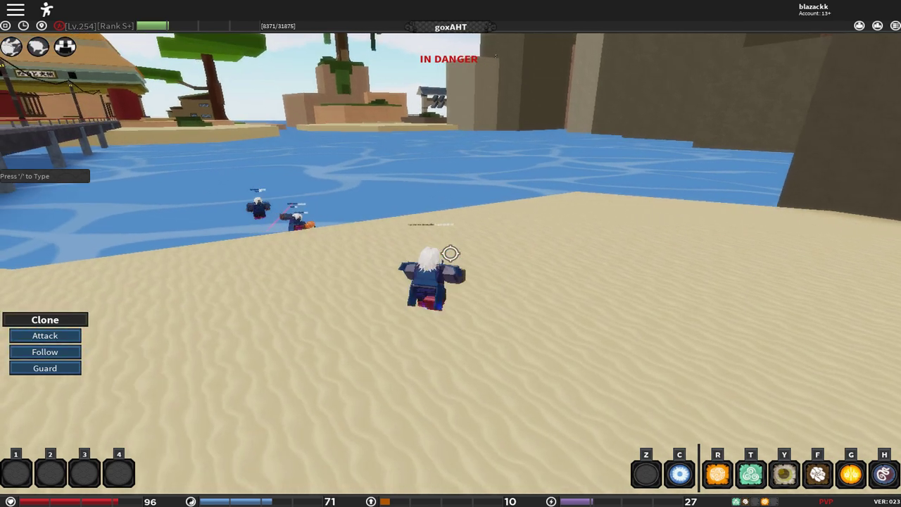
key(w)
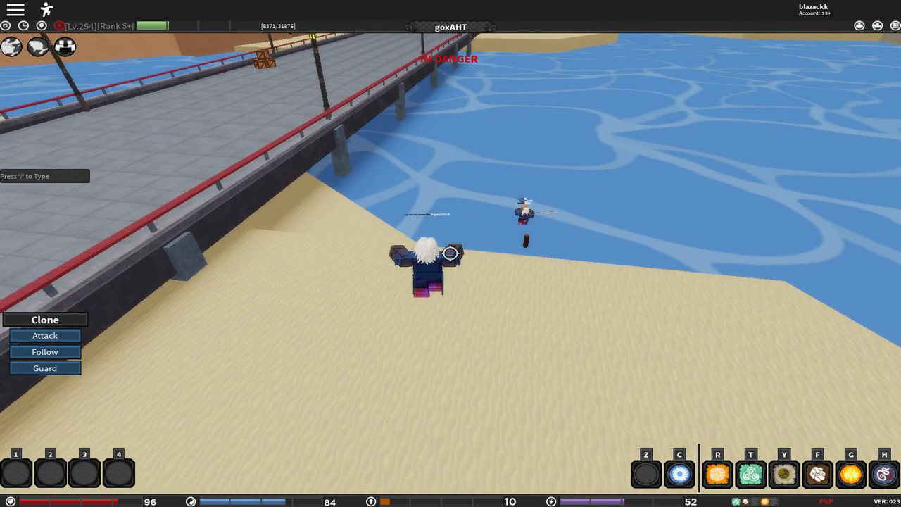
key(h)
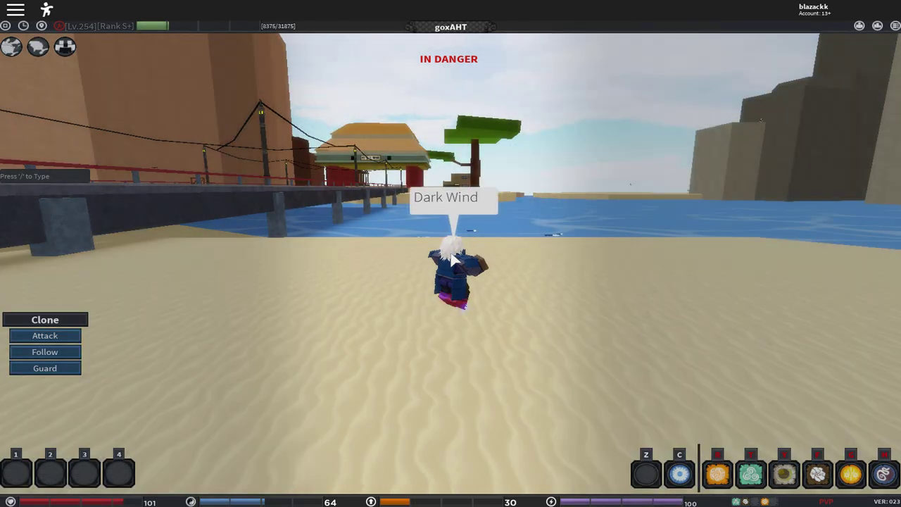
key(shift)
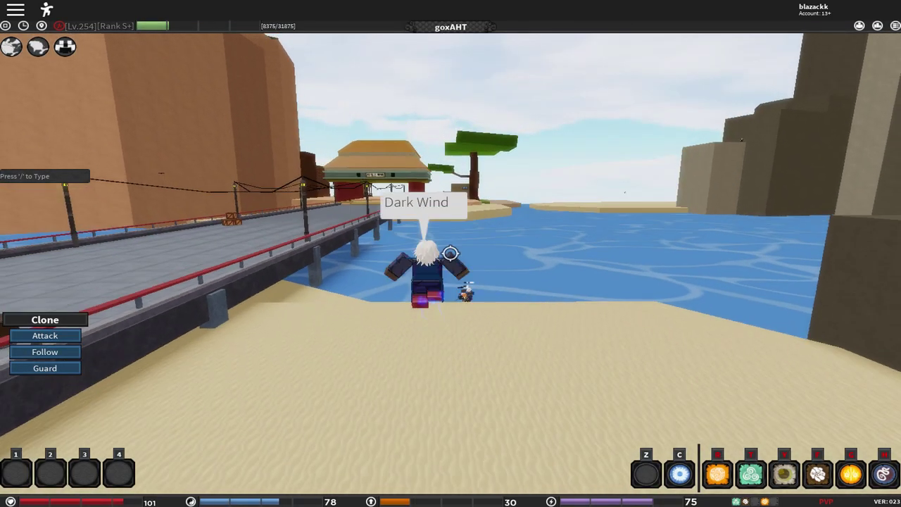